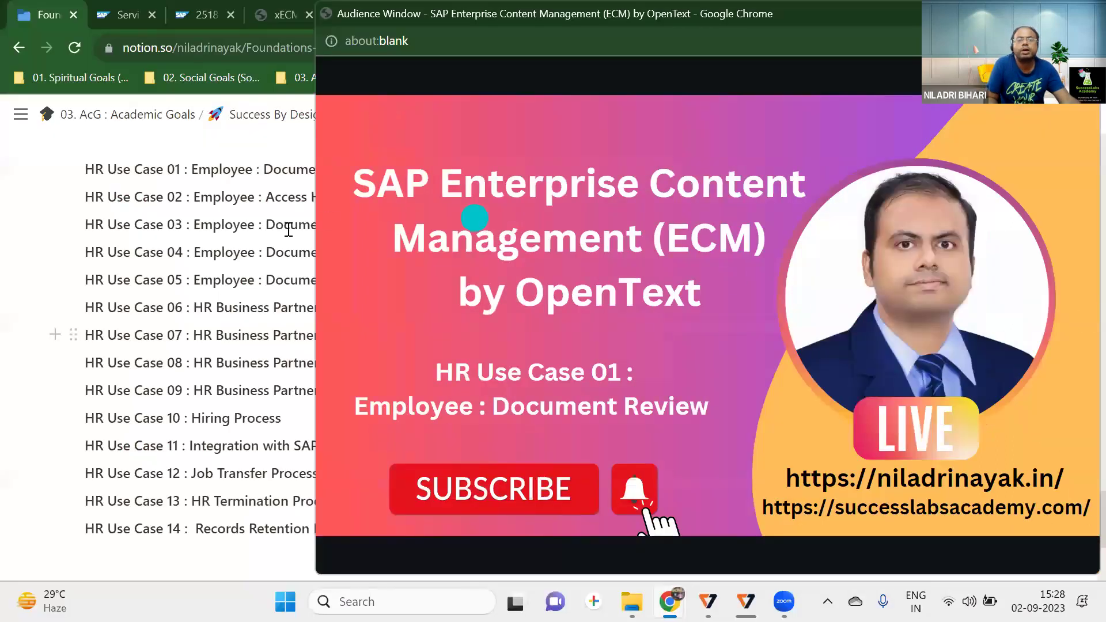
- Show slide 2, 'HR Use Case 01 : Employee : Document Review', in the Audience Window presentation view
mouse_move(806, 391)
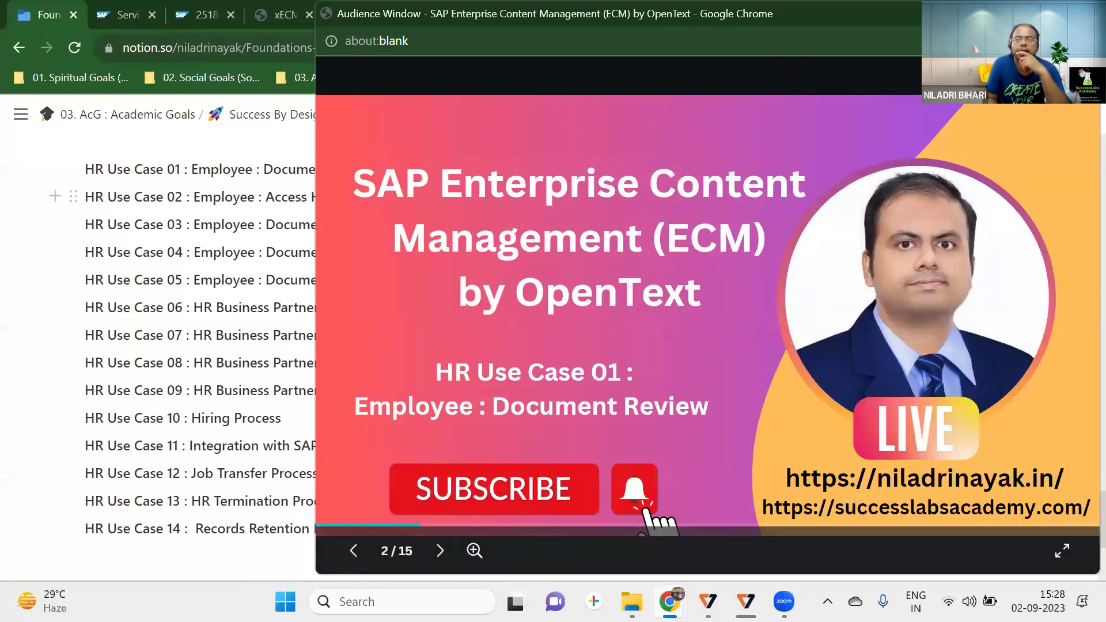
- Leave the slideshow and launch the Employee: Document review demo from the notes page
click(241, 153)
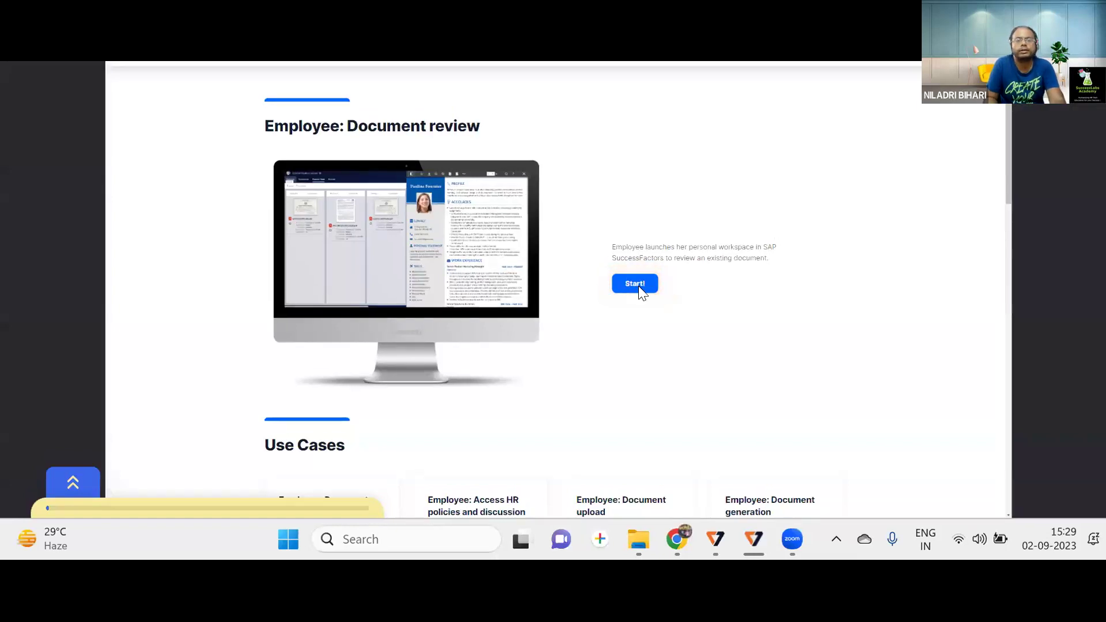
click(639, 282)
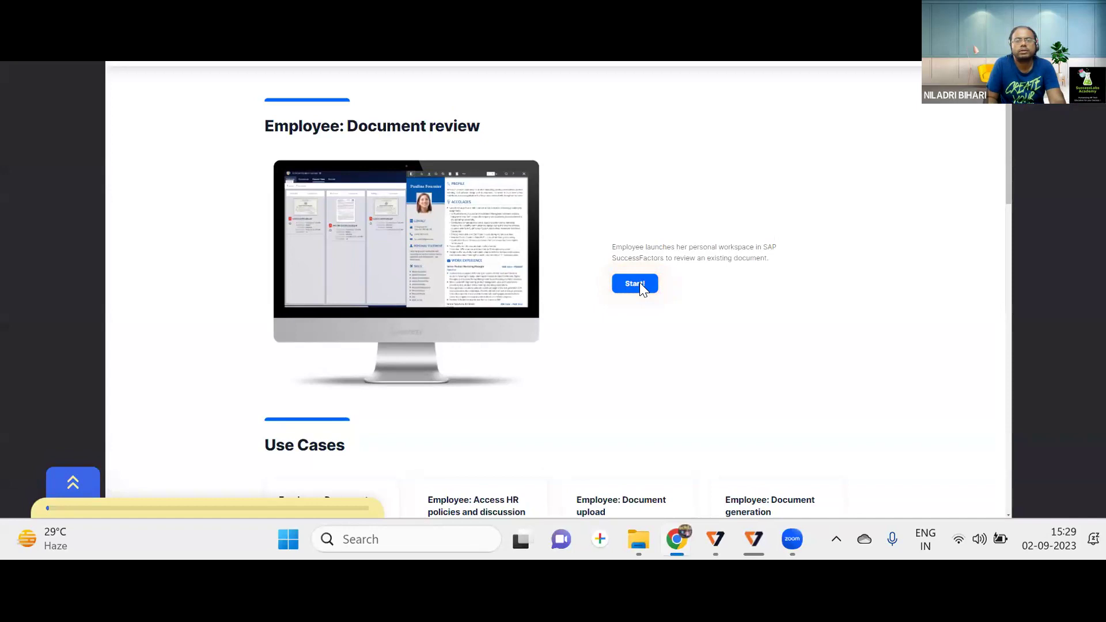
- Start the Document review tour and advance it to the employee's personal workspace overview
click(634, 283)
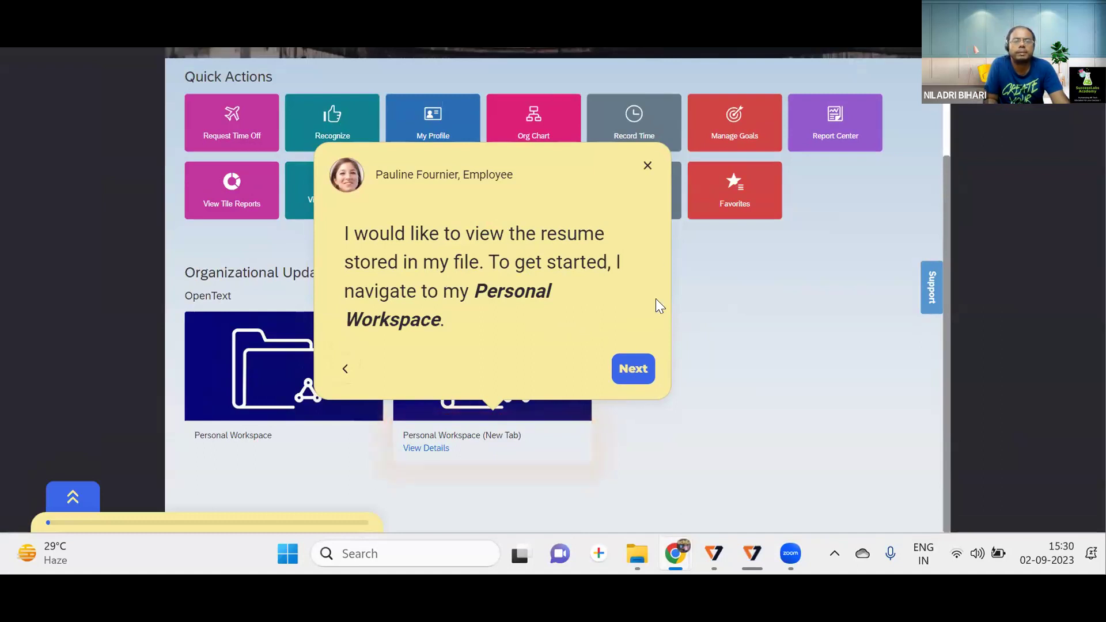
click(636, 376)
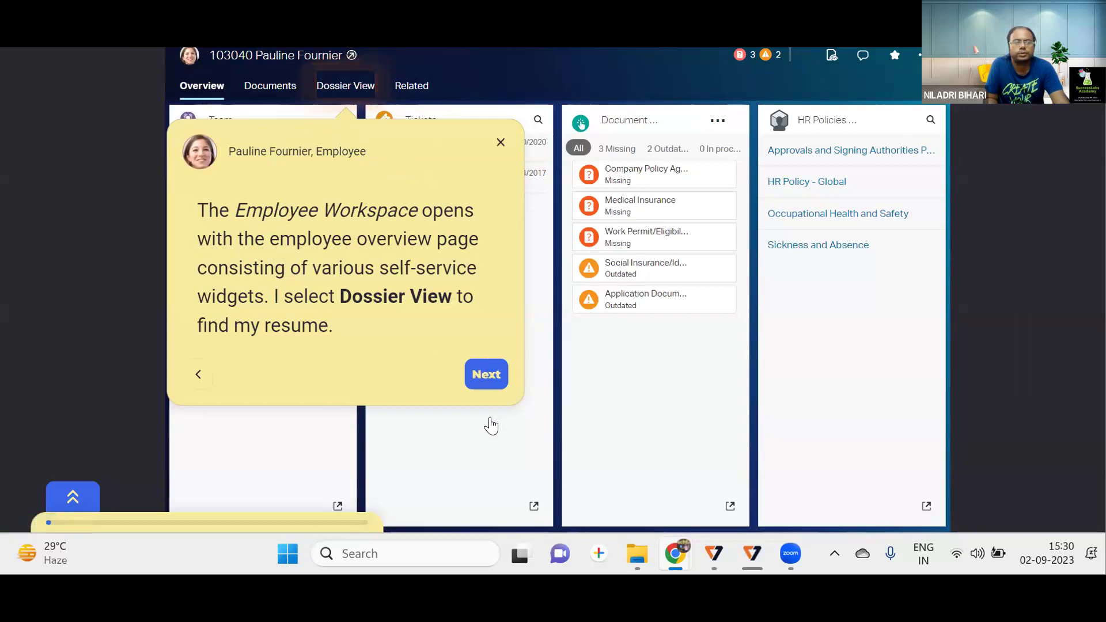
- Advance the tour to the workspace's Dossier View of grouped document thumbnails
click(492, 376)
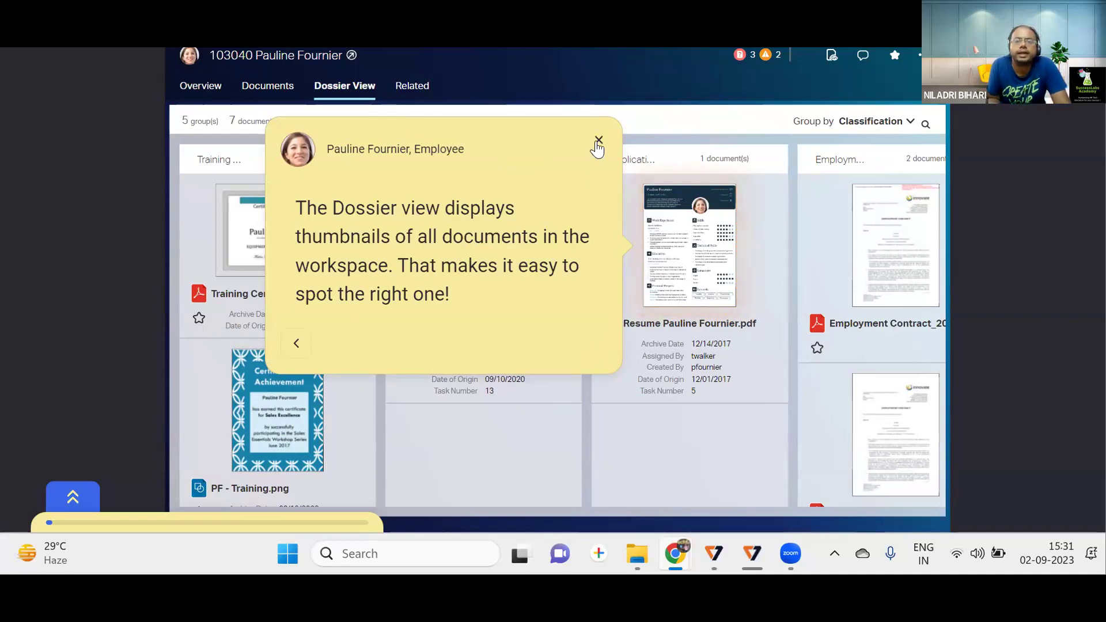
- Preview the resume PDF, scroll through it, and finish the guided tour
click(694, 279)
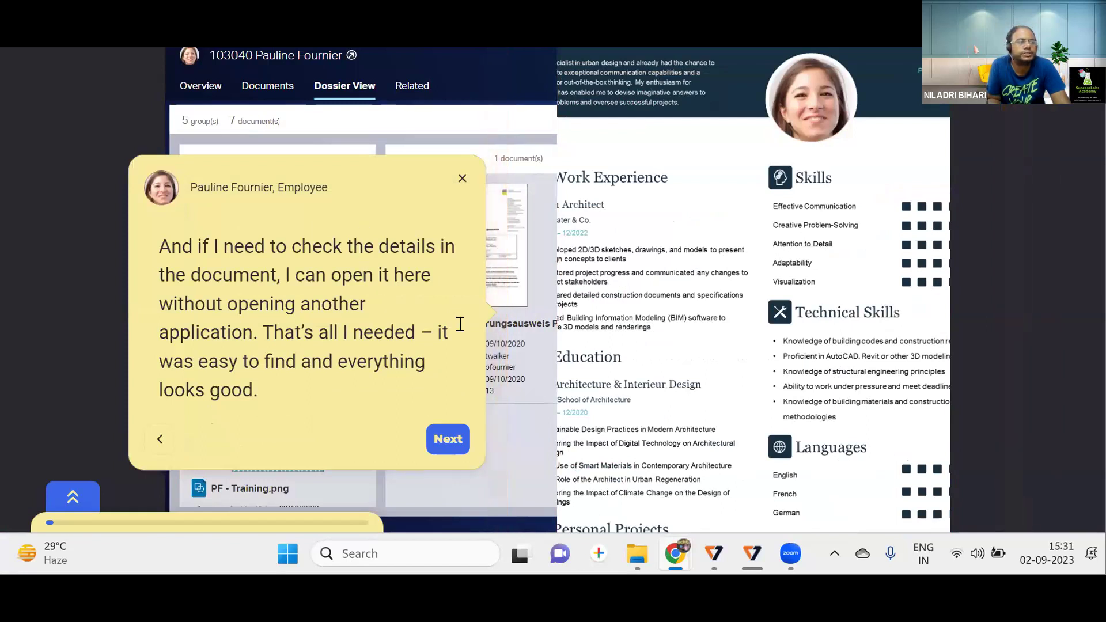
scroll(743, 368, down, 3)
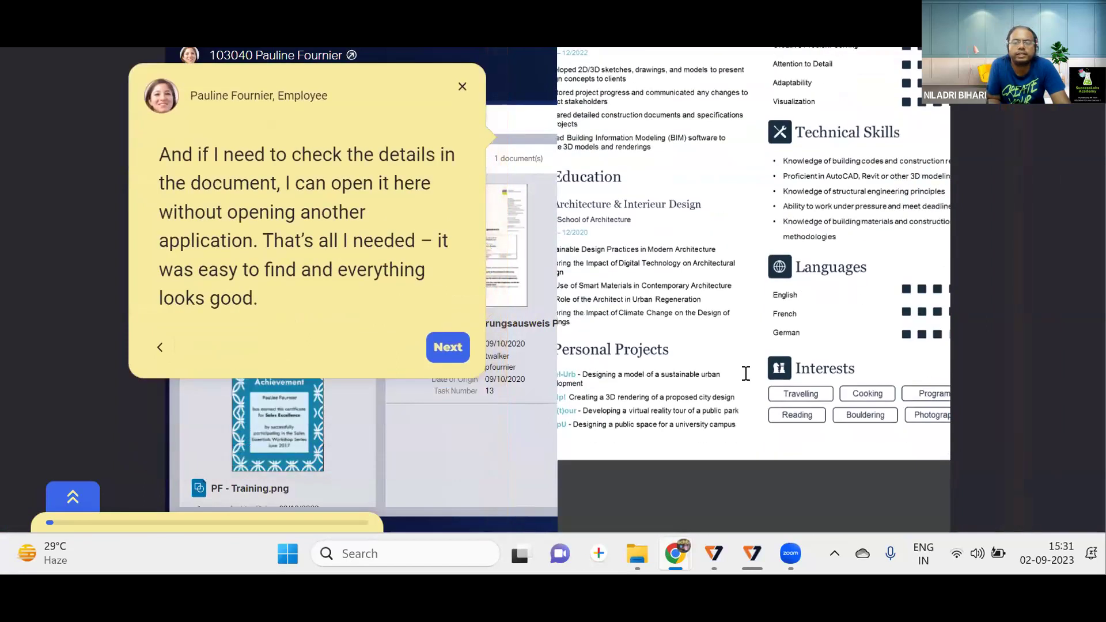
scroll(746, 373, up, 3)
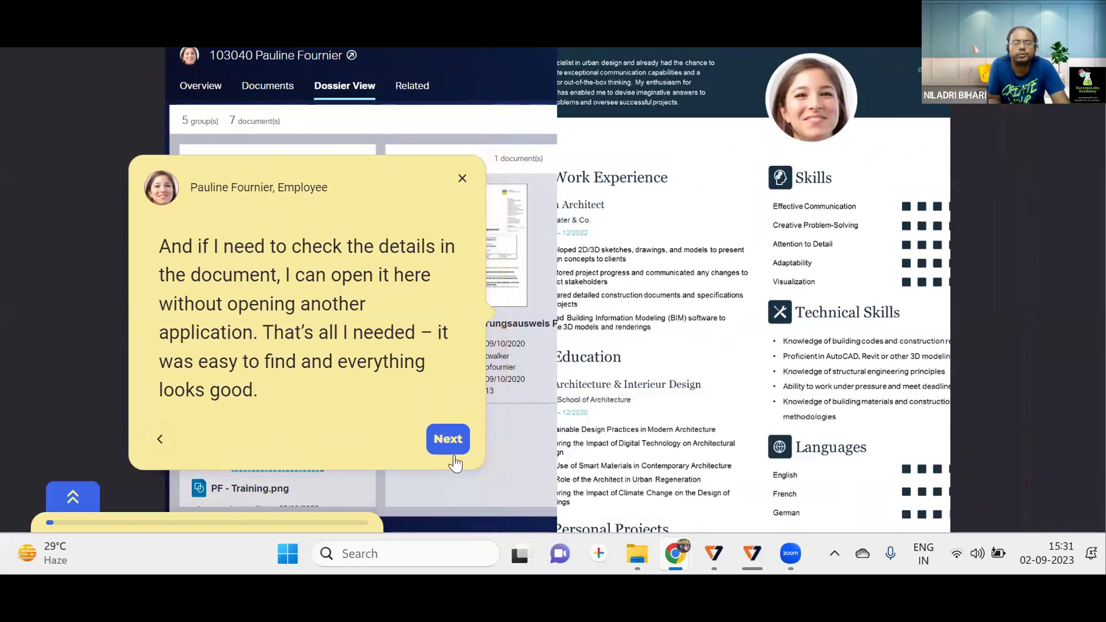
click(448, 439)
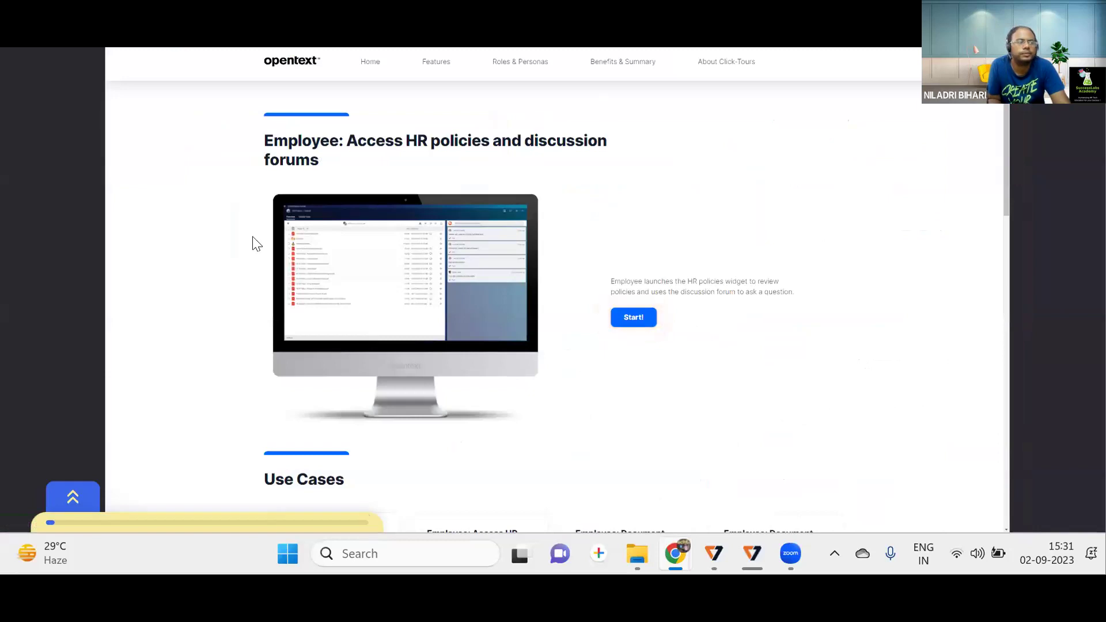
- Scroll to the Use Cases list and start the Employee: Document review demo again
scroll(316, 349, down, 3)
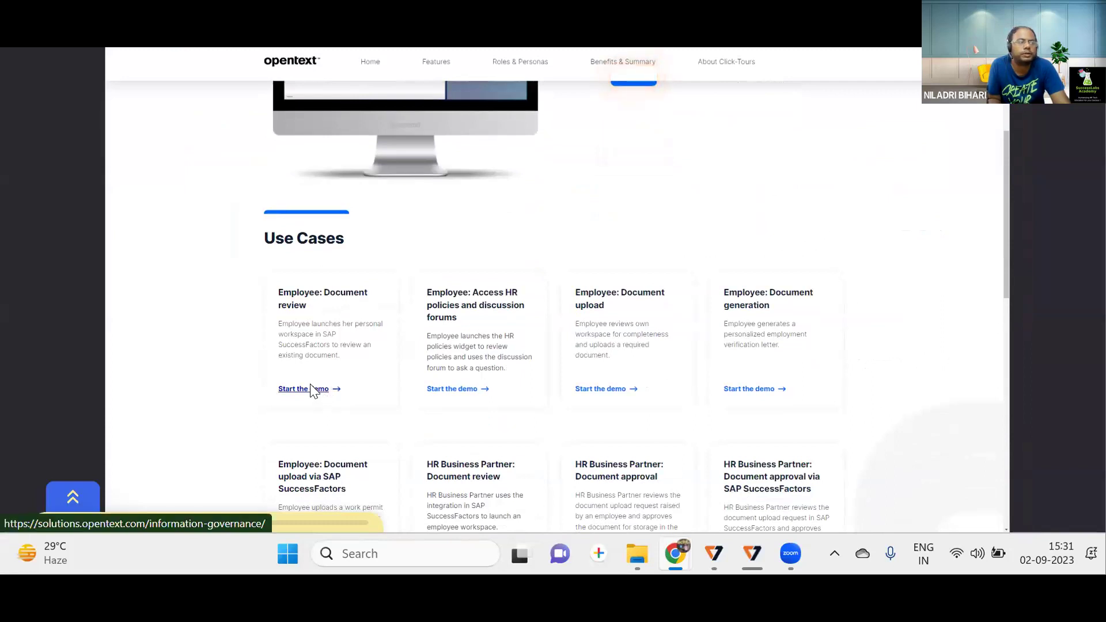
click(311, 390)
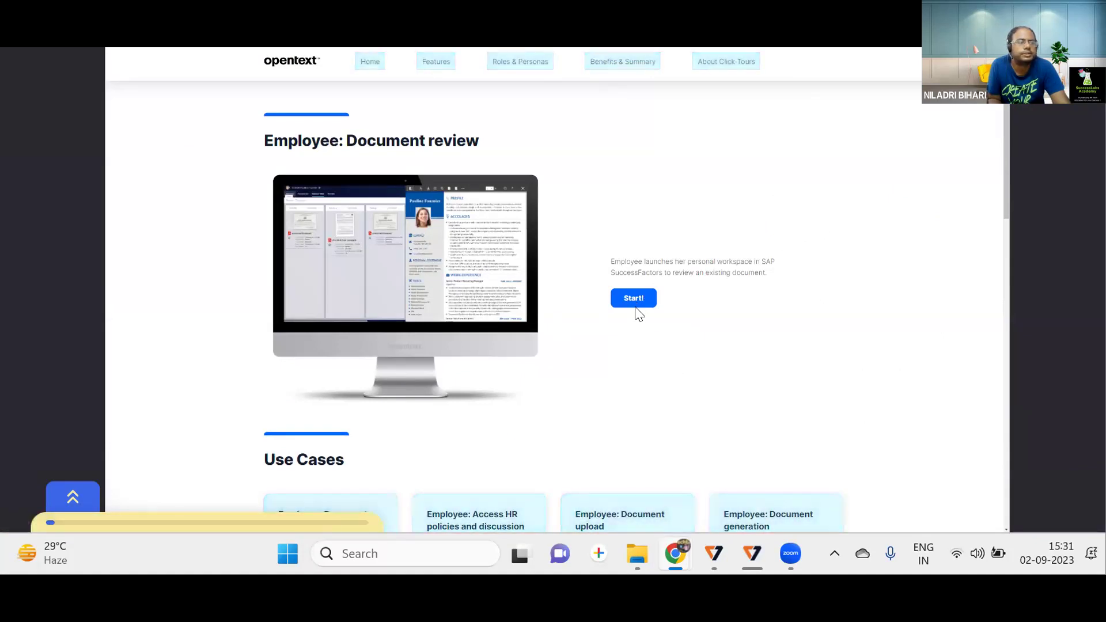
scroll(478, 314, down, 1)
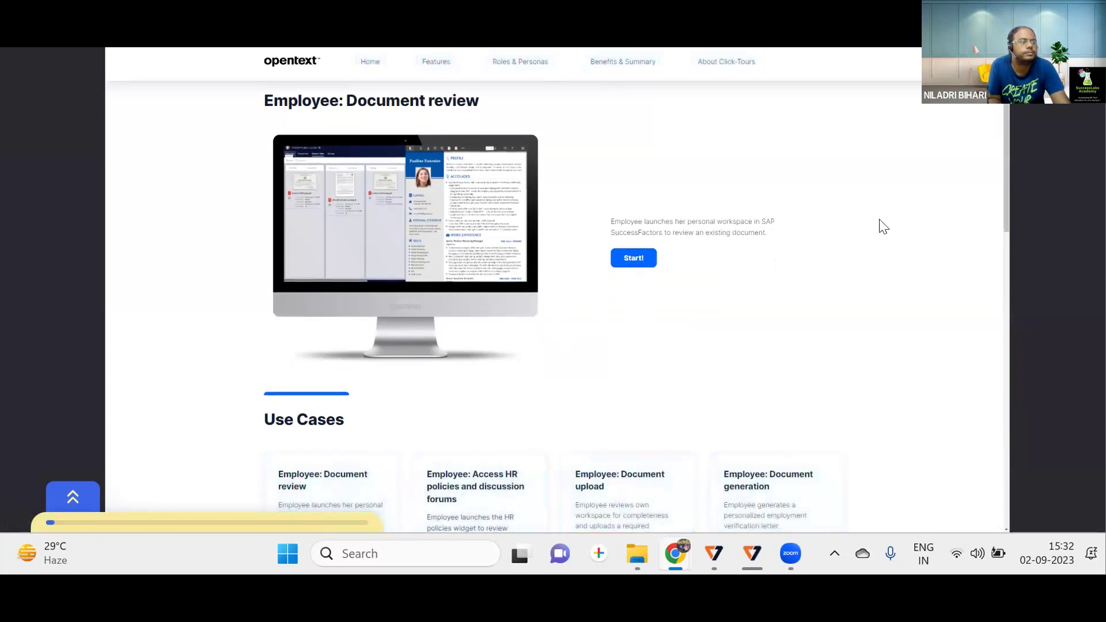
scroll(852, 216, down, 2)
scroll(852, 215, up, 2)
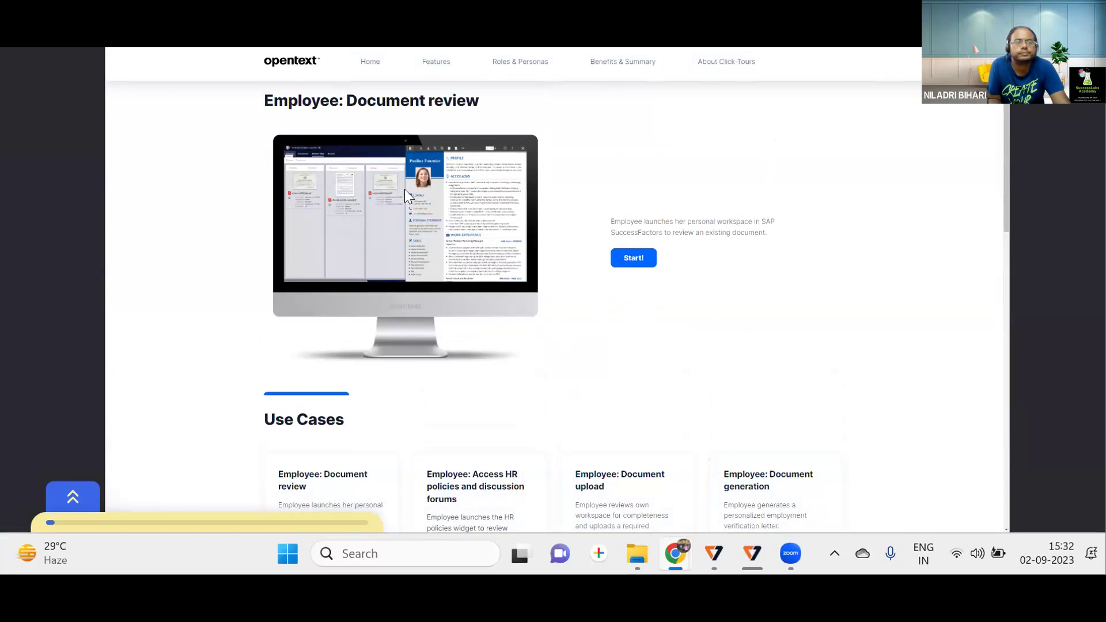
click(433, 251)
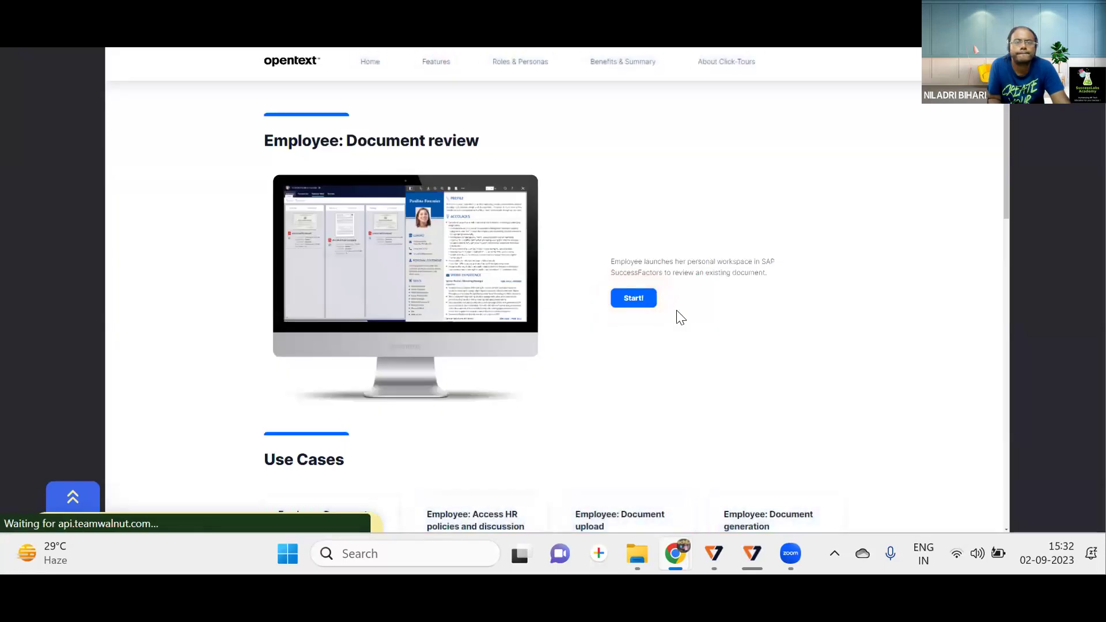
- Relaunch the tour and reach the workspace overview showing 3 missing and 2 outdated documents
click(632, 296)
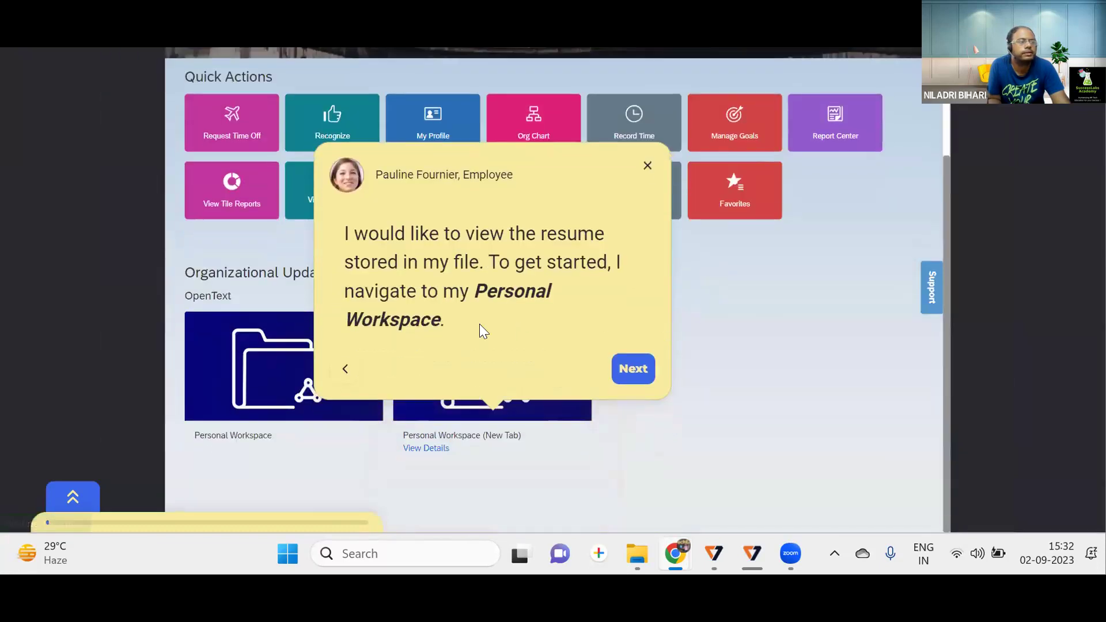
click(646, 166)
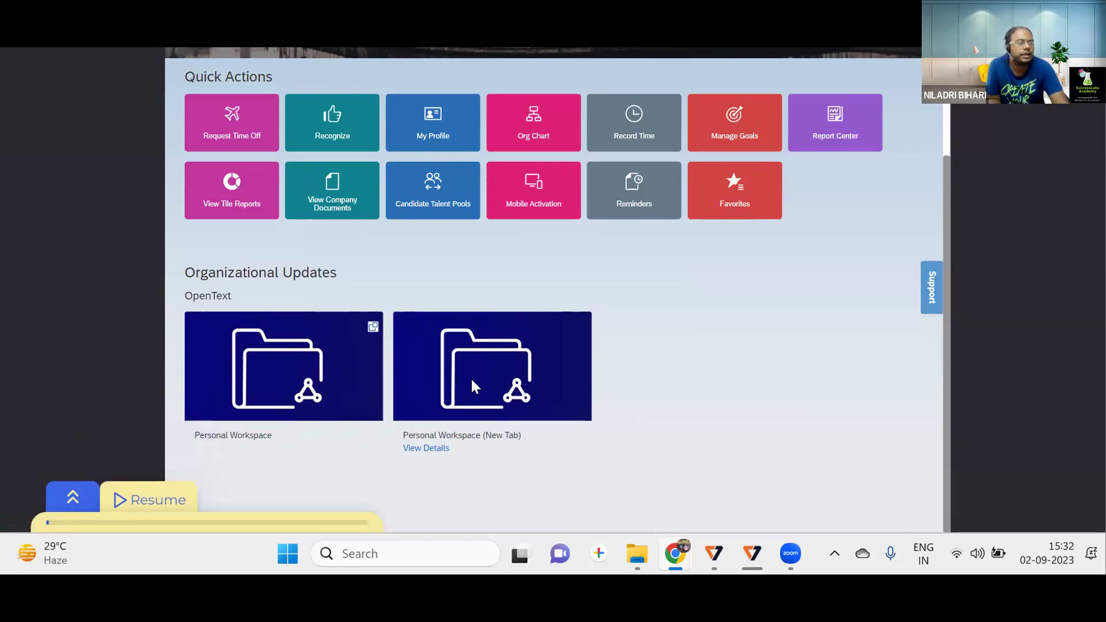
click(141, 493)
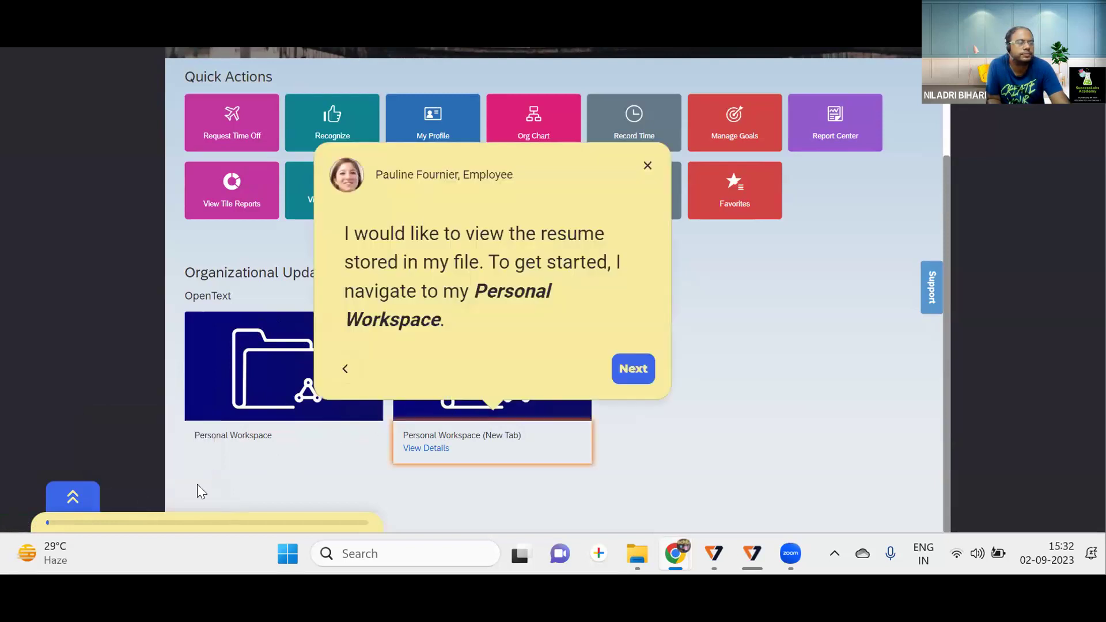
click(634, 370)
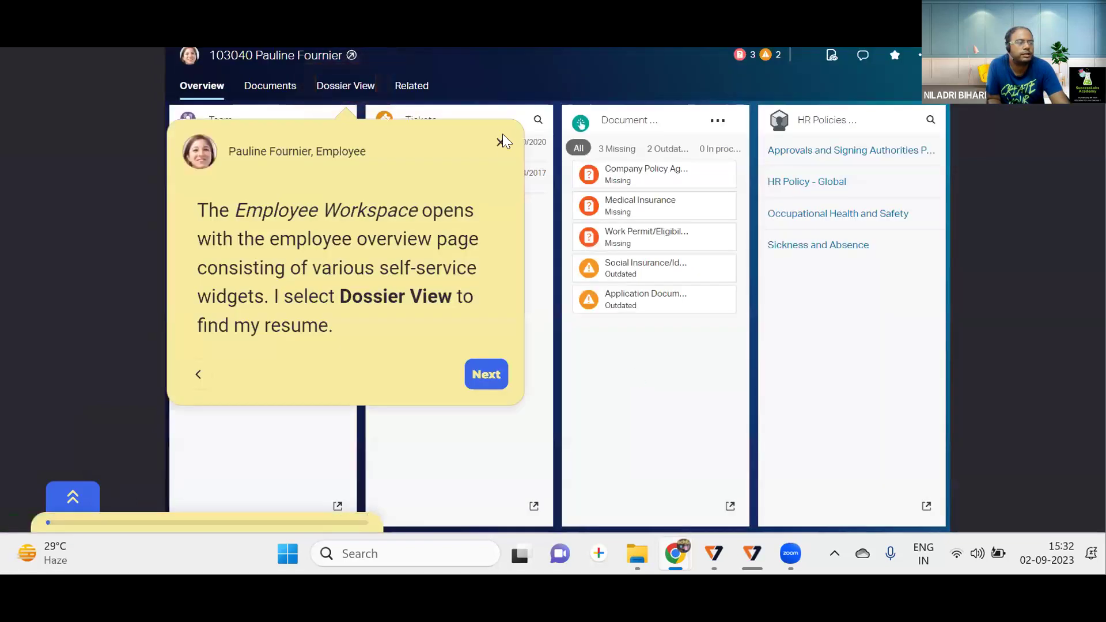
click(499, 139)
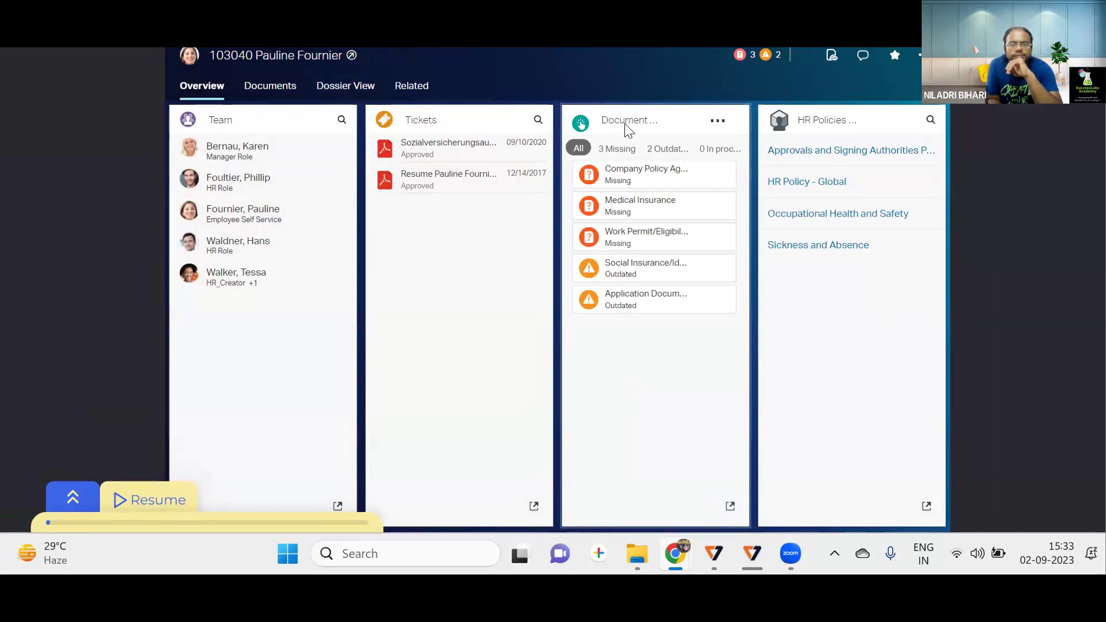
- Switch to the Dossier View and preview the resume PDF, scrolling through it
click(347, 86)
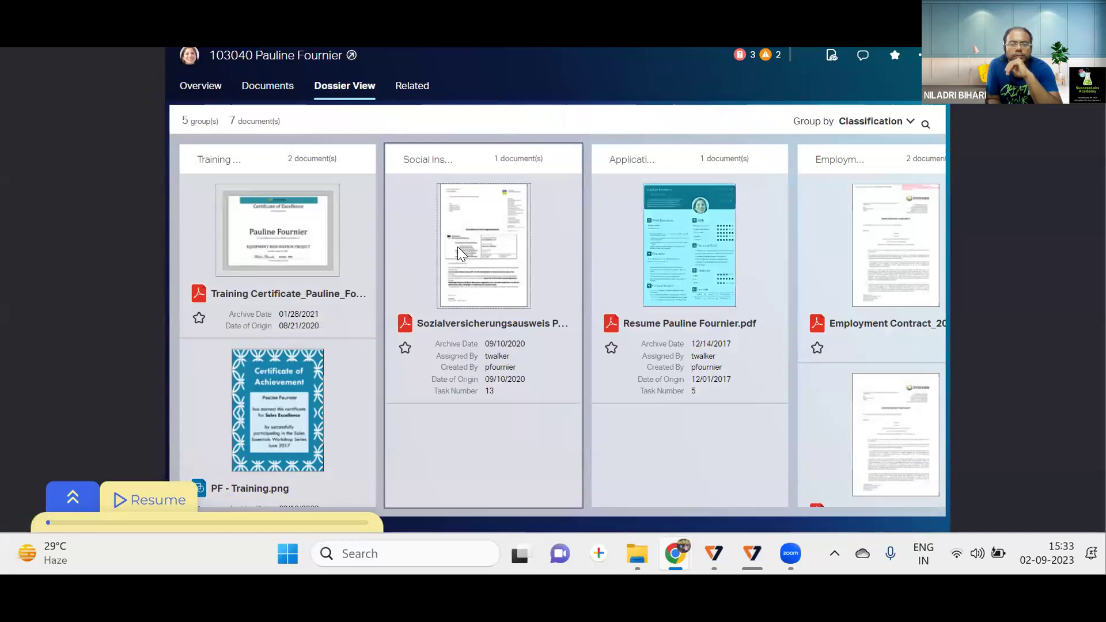
click(680, 265)
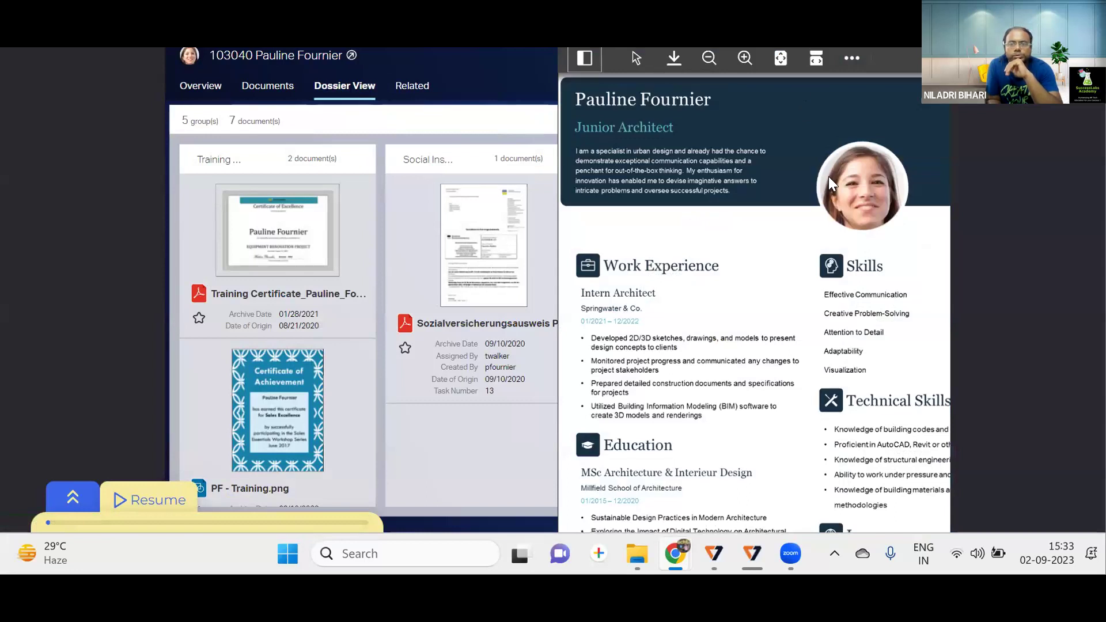
scroll(829, 242, down, 3)
scroll(834, 323, up, 3)
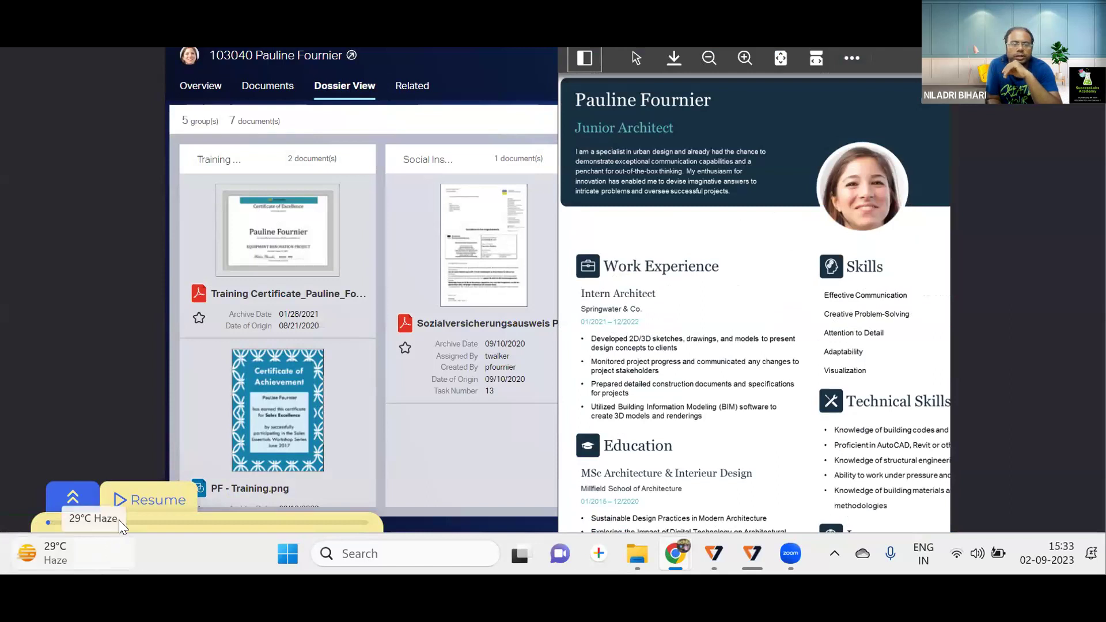
- Resume the tour, return to the Dossier View, then go back to the HR Use Cases notes page
click(142, 495)
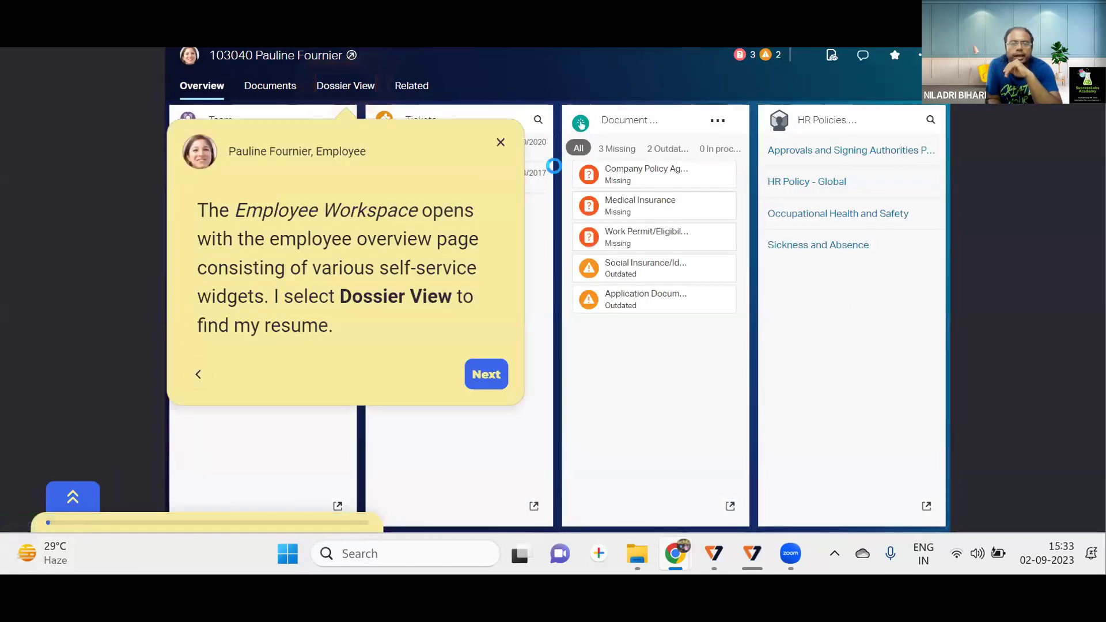
click(501, 142)
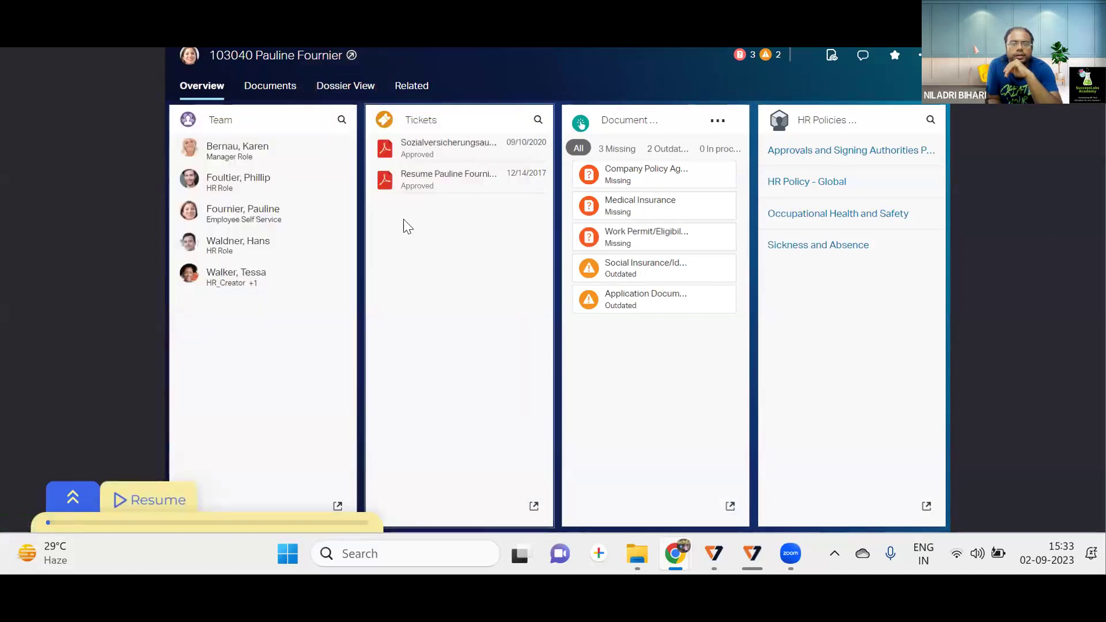
click(341, 87)
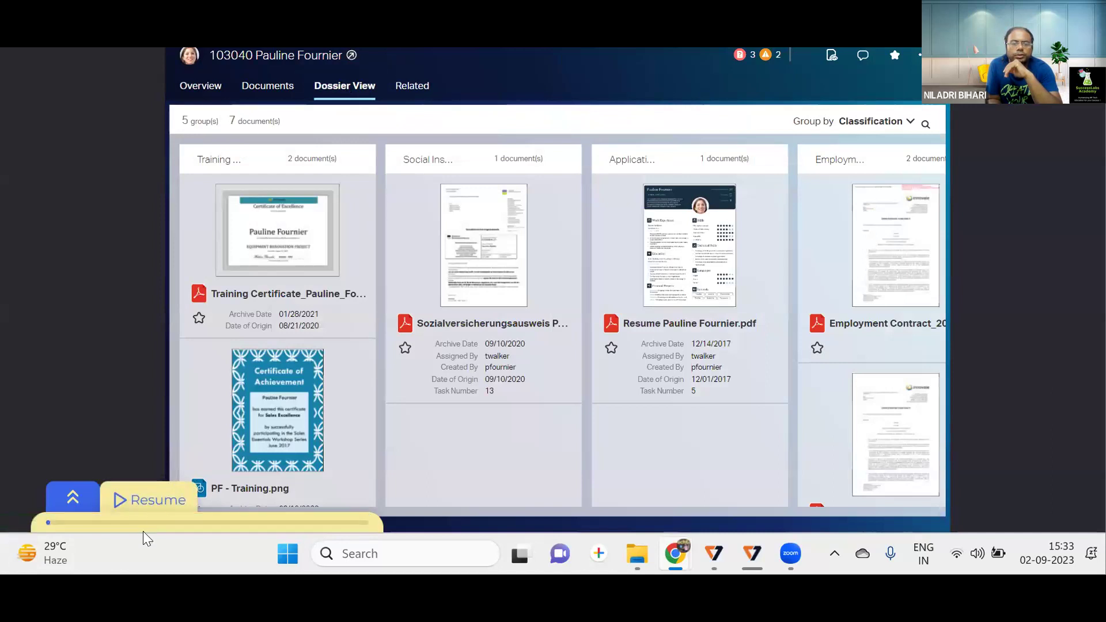
click(79, 489)
click(74, 263)
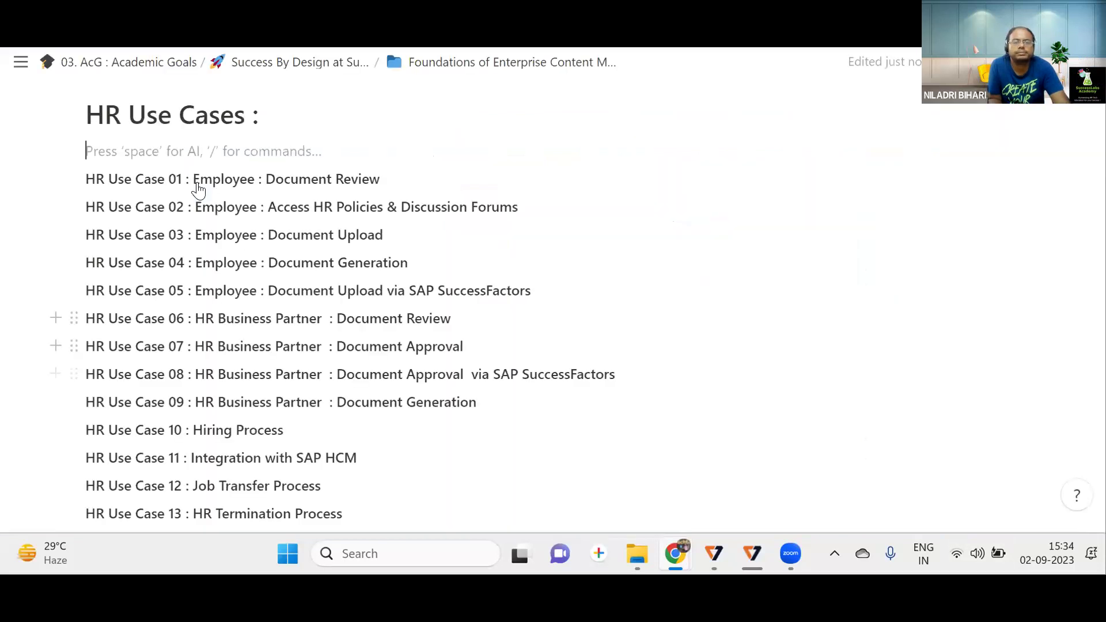
drag(368, 184, 87, 221)
click(85, 212)
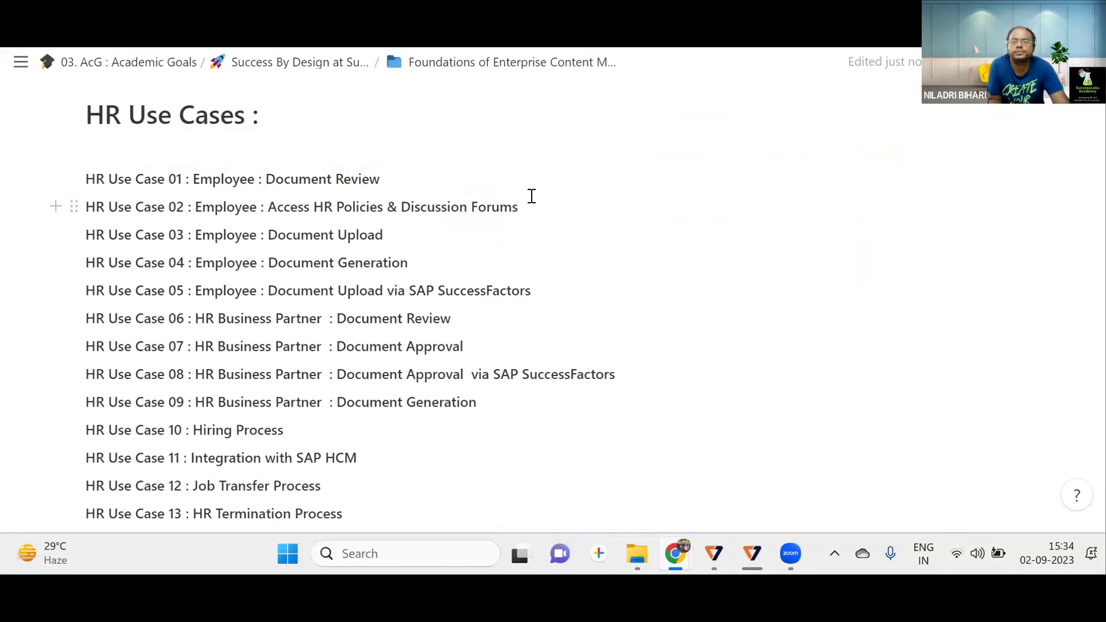
key(Down)
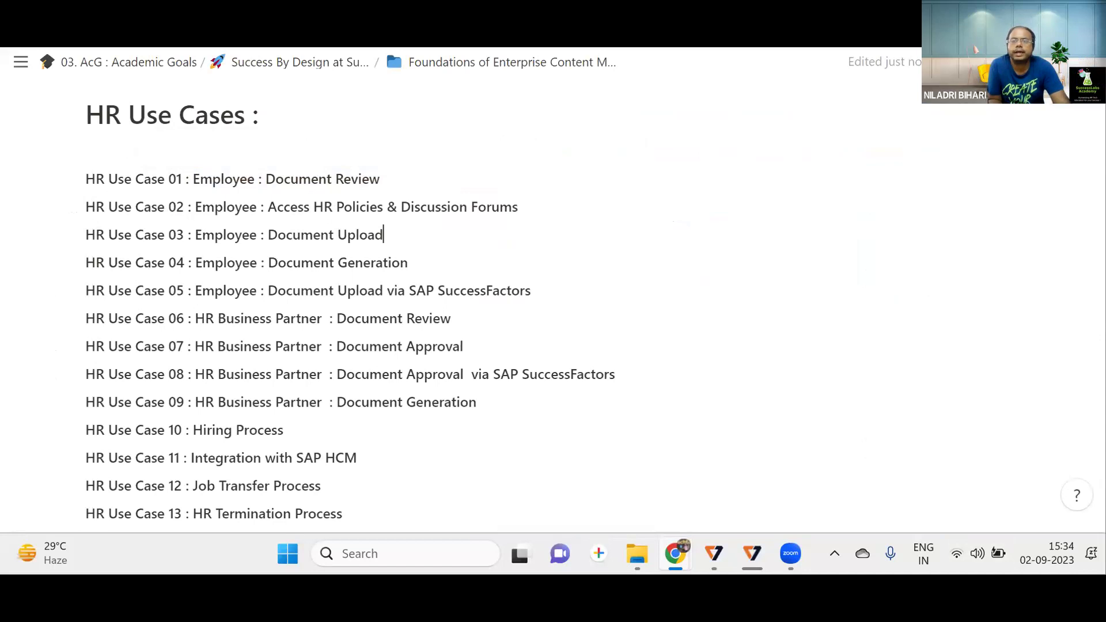